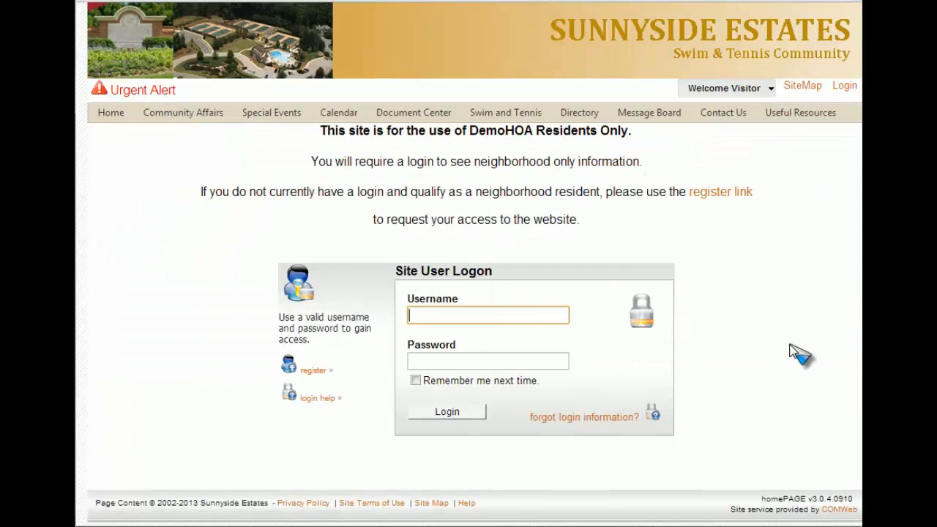
Step: Log in to the Sunnyside Estates site with the administrator username and password
text(admin)
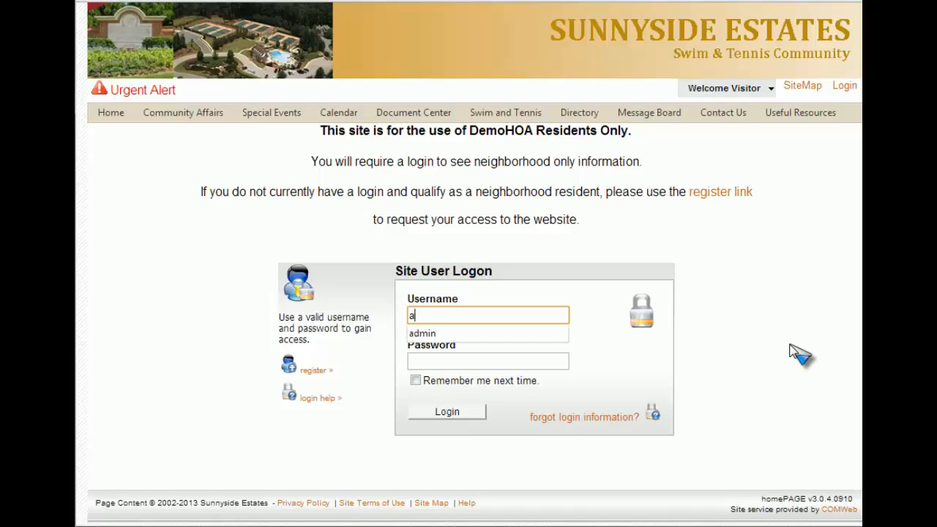
key(Tab)
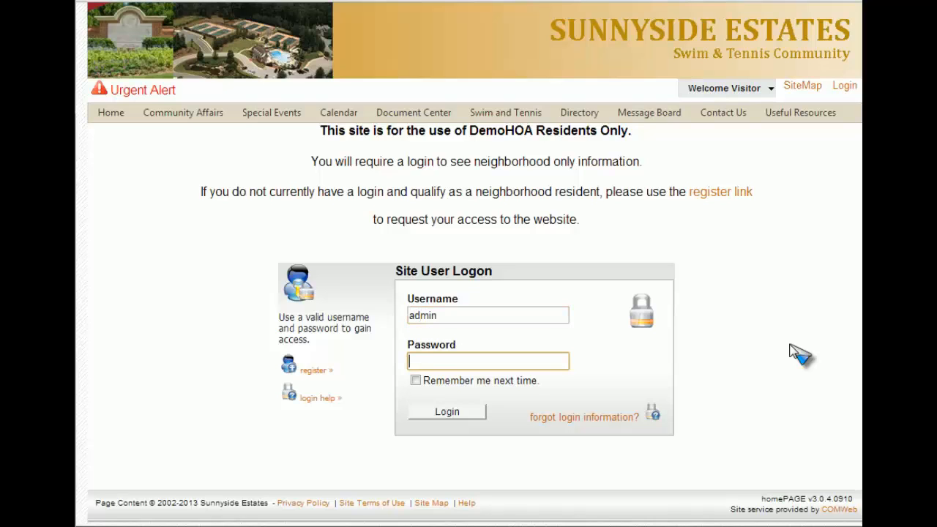
text(•••••••••)
click(450, 413)
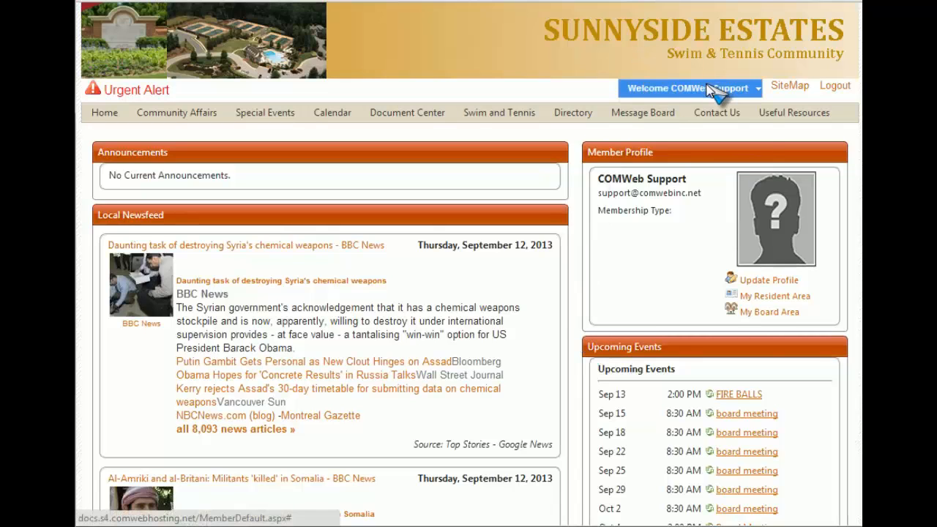
Step: Go through Site Admin > Modules > Events to reach the Event Management page
click(708, 88)
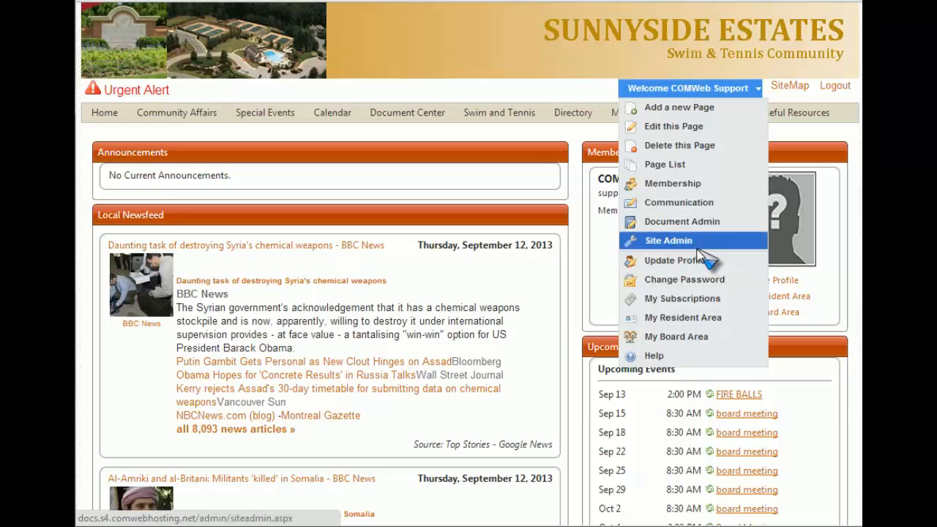
click(695, 242)
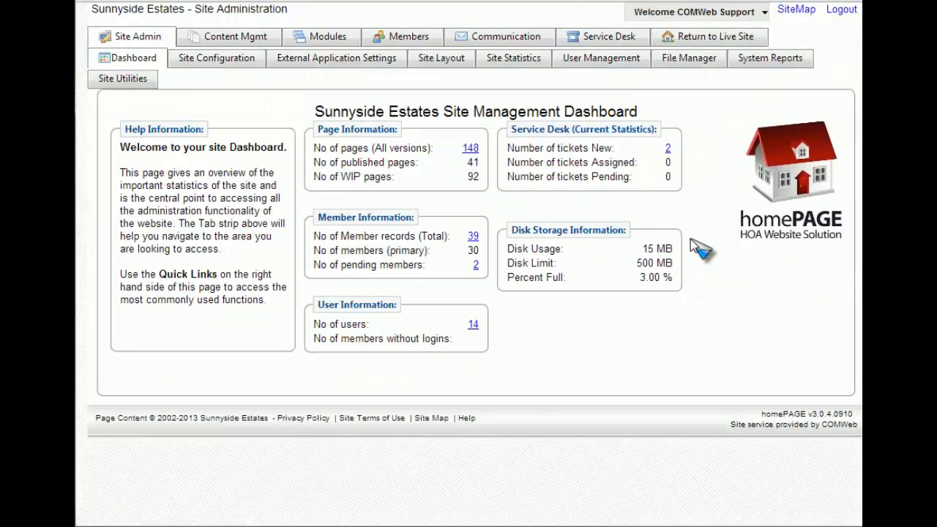
click(349, 43)
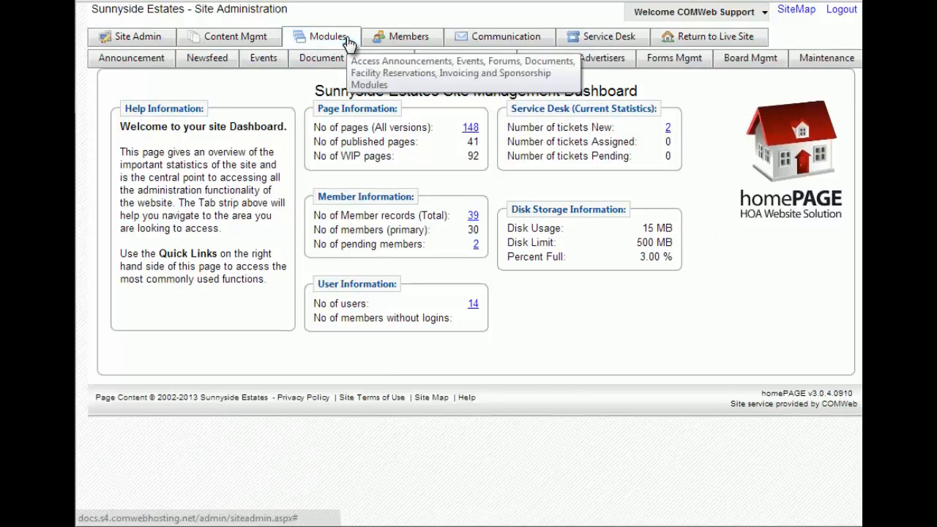
click(265, 59)
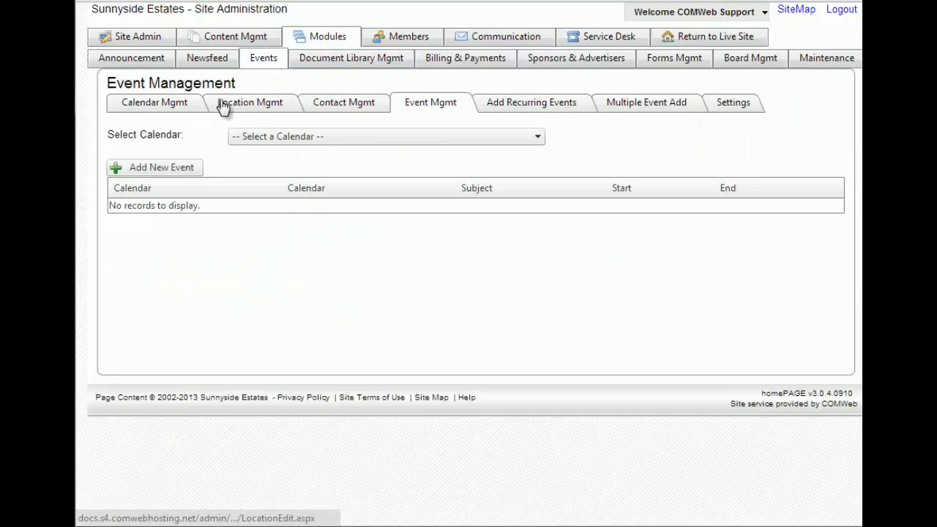
Step: On Add Recurring Events, select the General calendar for the 9/8–9/14/2013 week
click(528, 109)
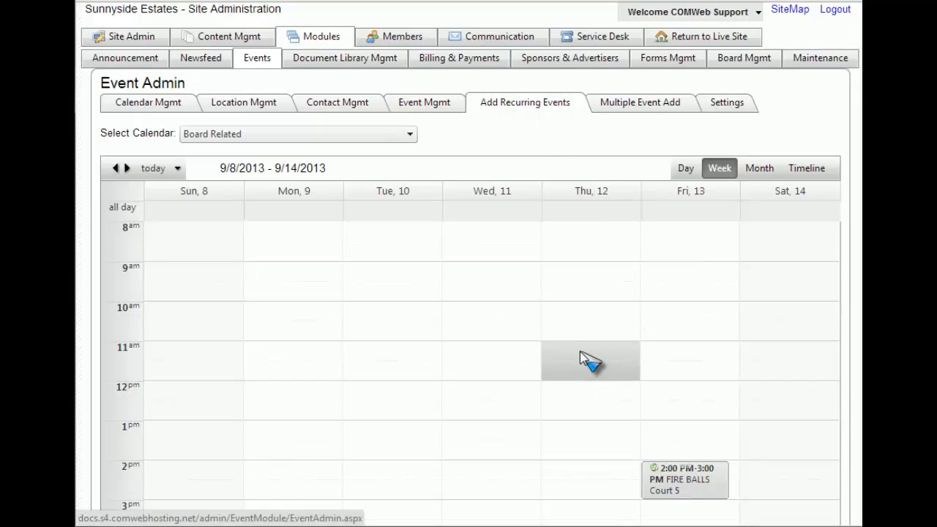
click(388, 135)
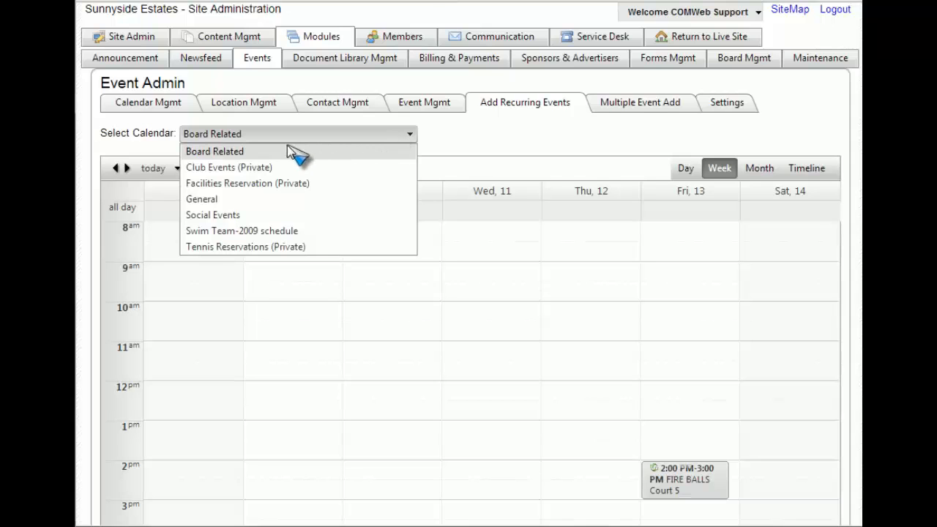
click(242, 197)
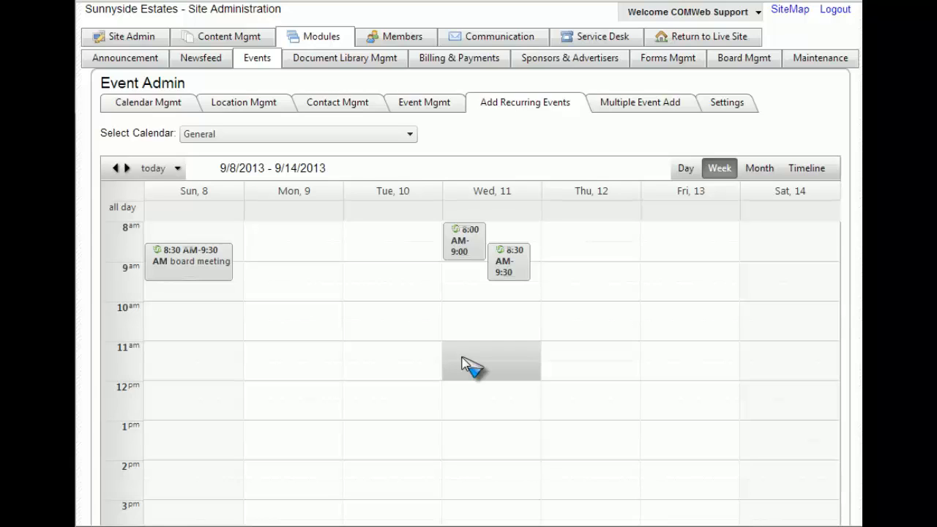
scroll(468, 366, down, 1)
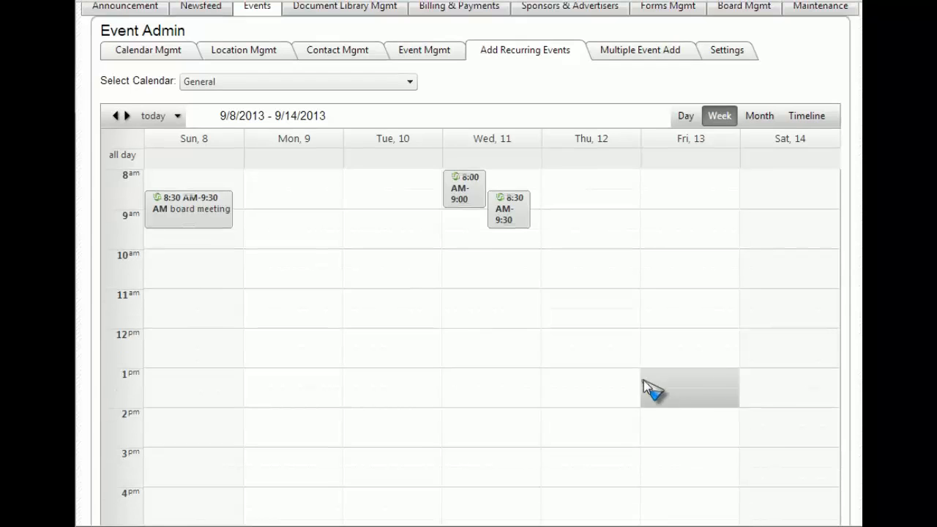
Step: Create a 'Tennis Lessons' appointment on Friday 9/13/2013 from 1:00 to 3:00 PM
double_click(686, 386)
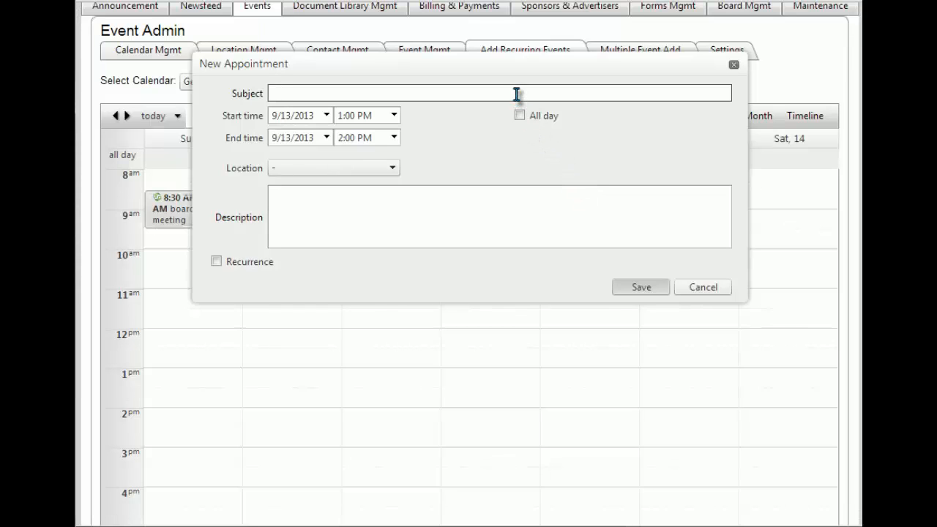
text(Tennis Lessons)
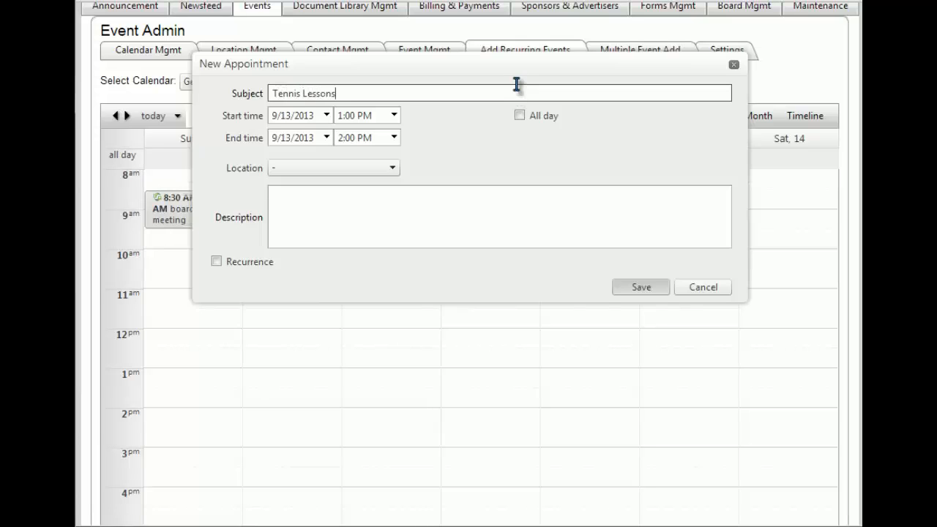
click(395, 138)
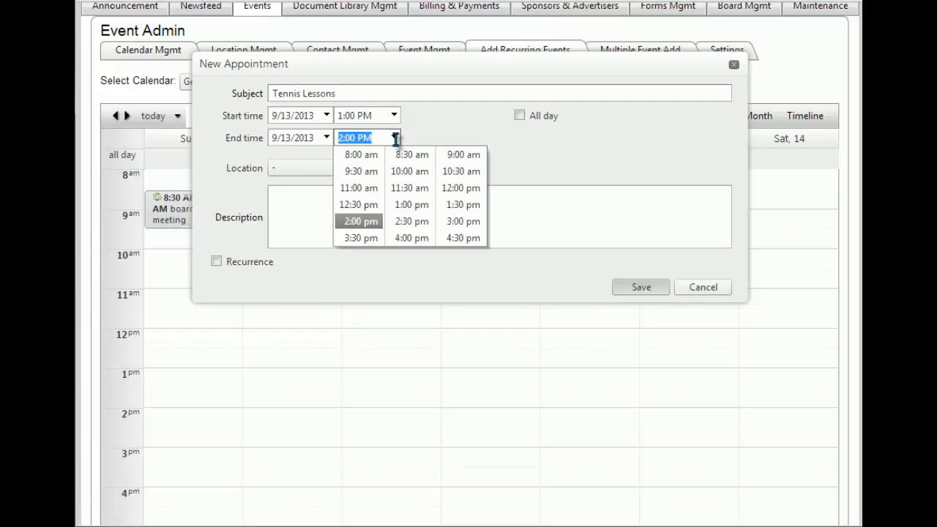
click(459, 224)
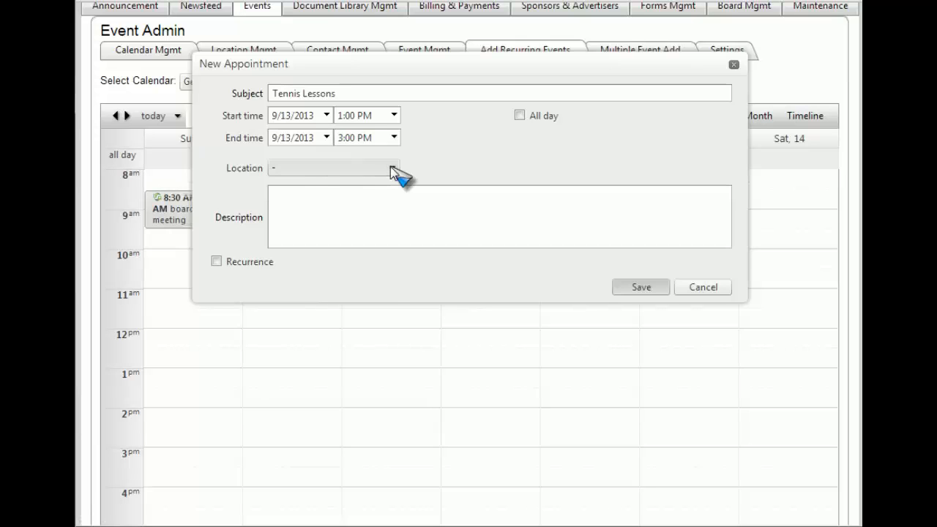
Step: Set its location to Court 7 and description to 'Tennis lessons for all ages'
click(390, 166)
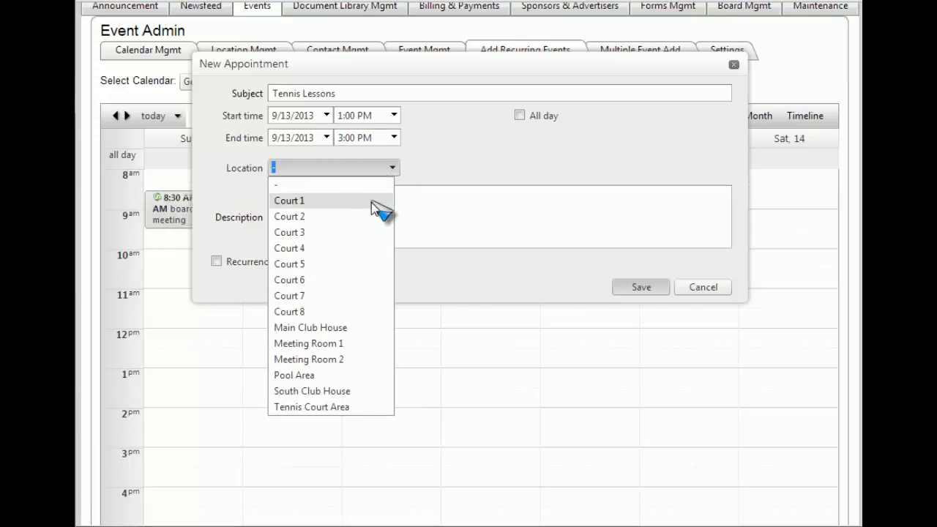
click(359, 297)
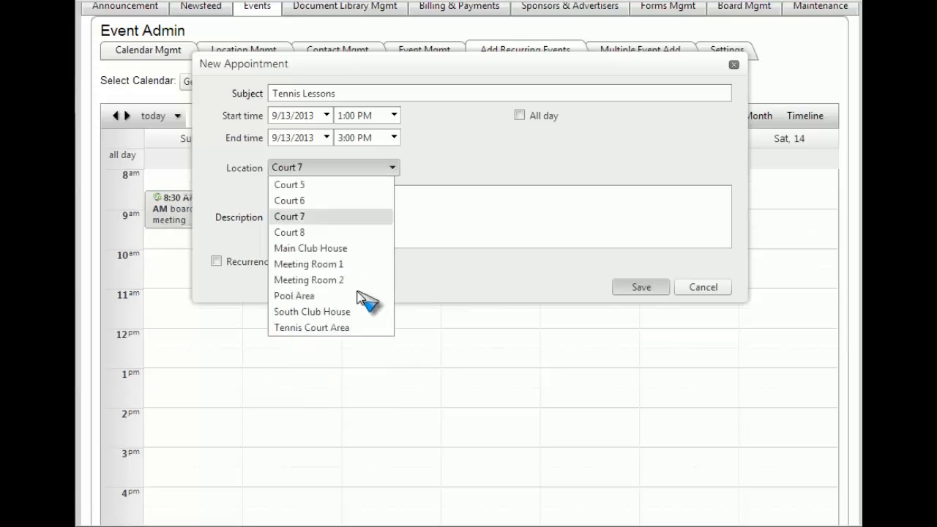
click(347, 217)
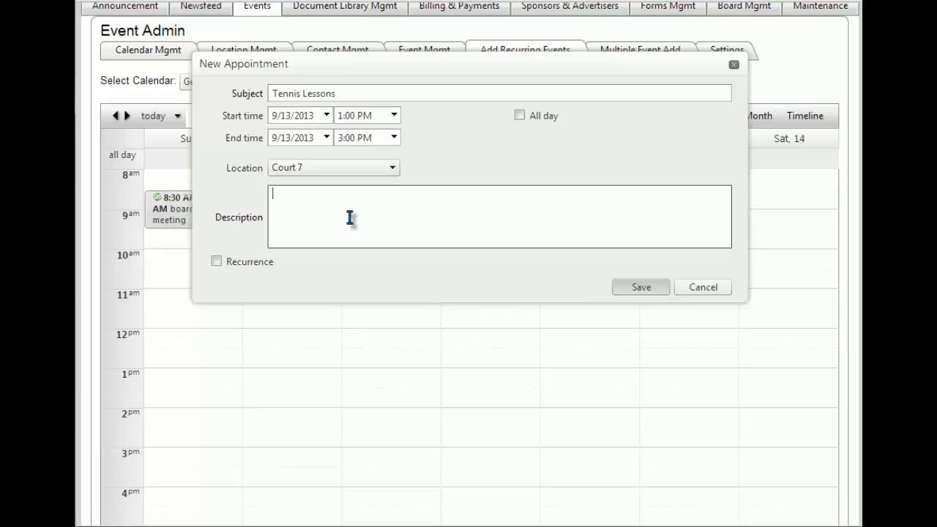
text(Tennis lessons for all ages)
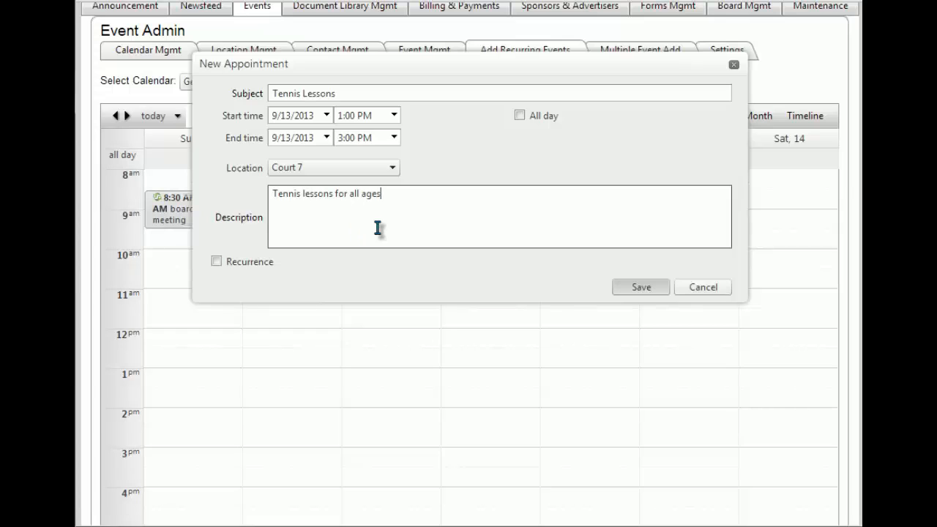
click(218, 266)
Step: Make Tennis Lessons recur weekly on Fridays with no end date, then save it
click(217, 262)
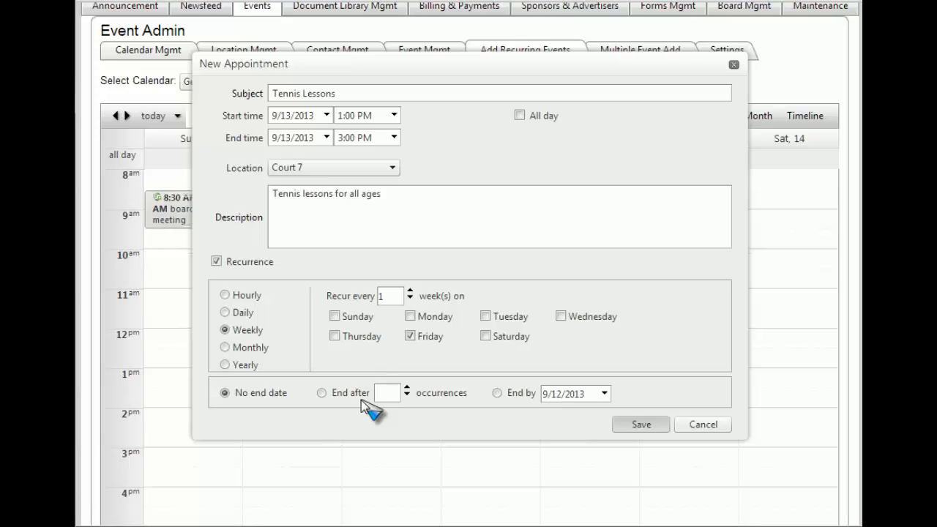
click(635, 428)
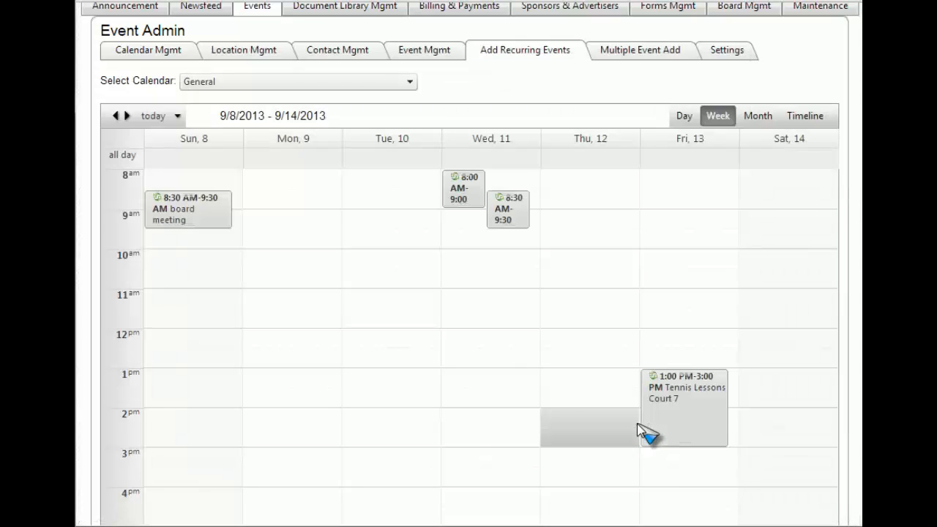
Step: Return from administration to the live Sunnyside Estates home page
mouse_move(694, 417)
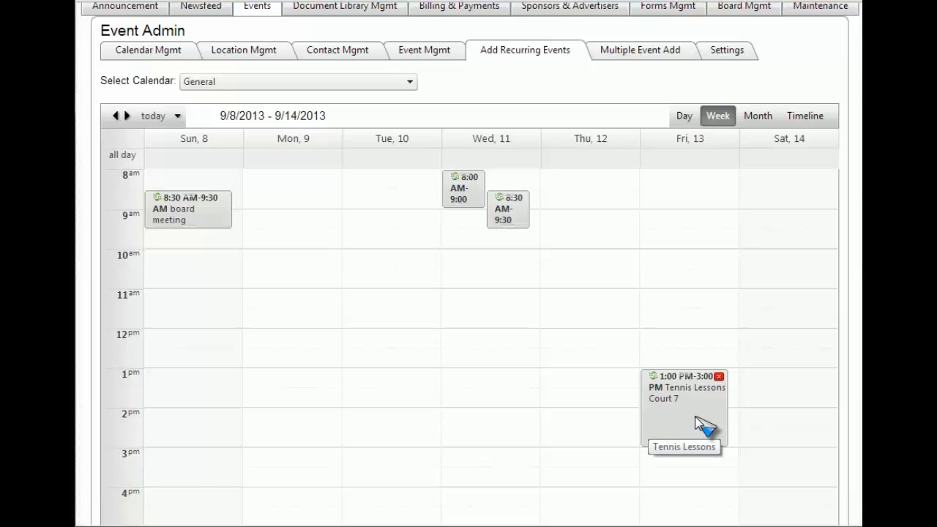
scroll(699, 423, up, 1)
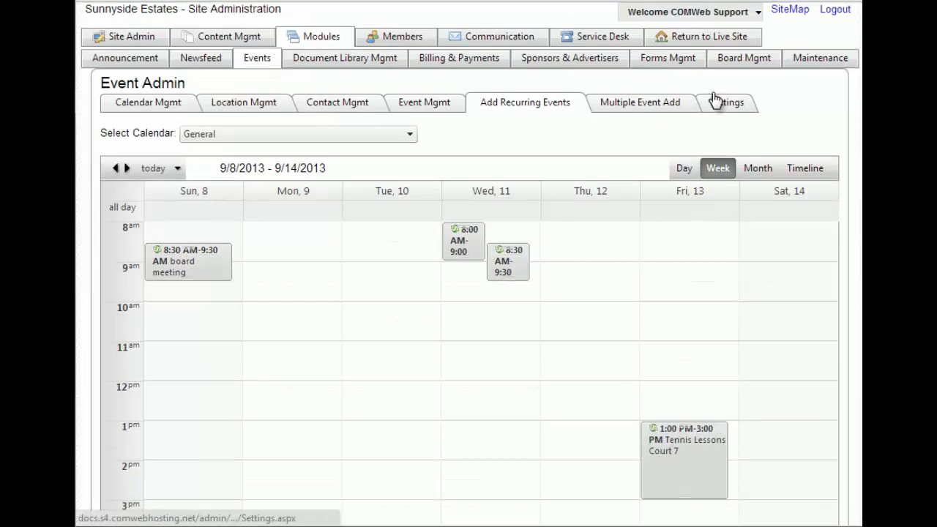
click(728, 46)
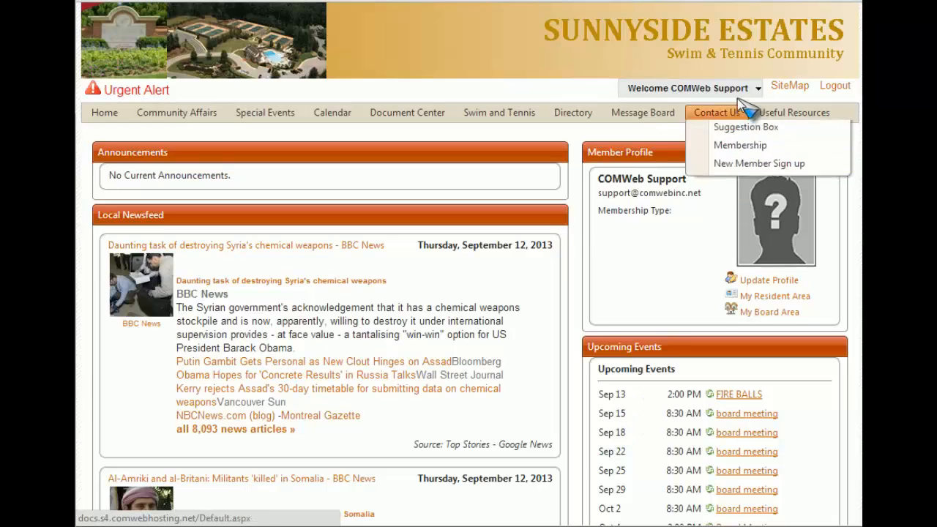
Step: Go back through Site Admin > Modules > Events to the Add Recurring Events calendar
mouse_move(747, 87)
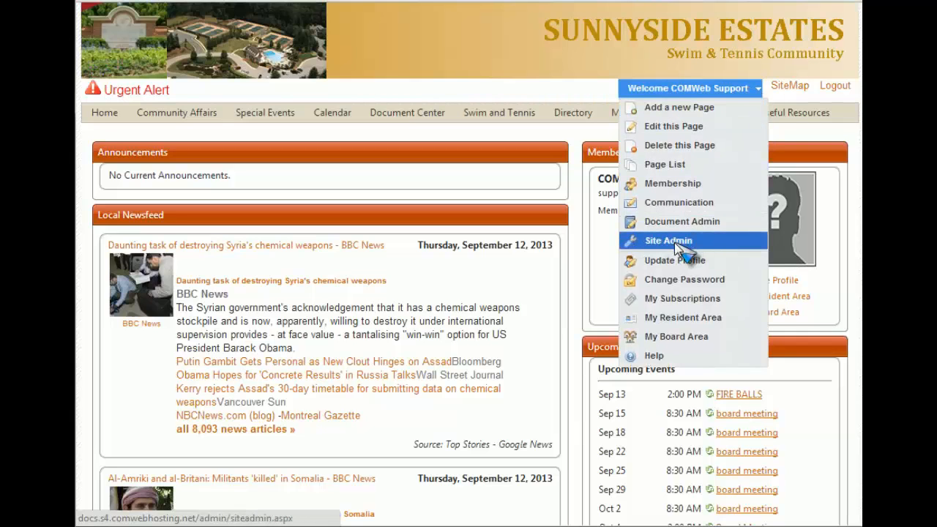
click(677, 246)
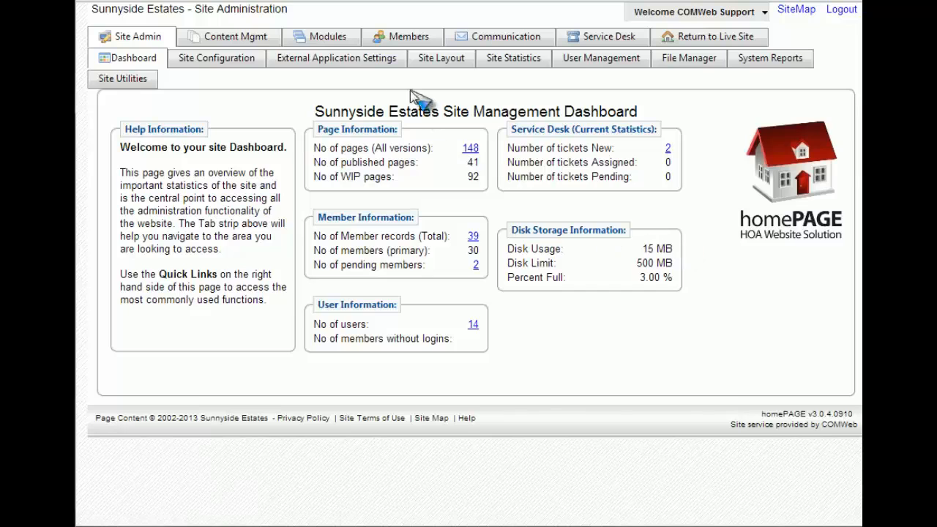
click(307, 42)
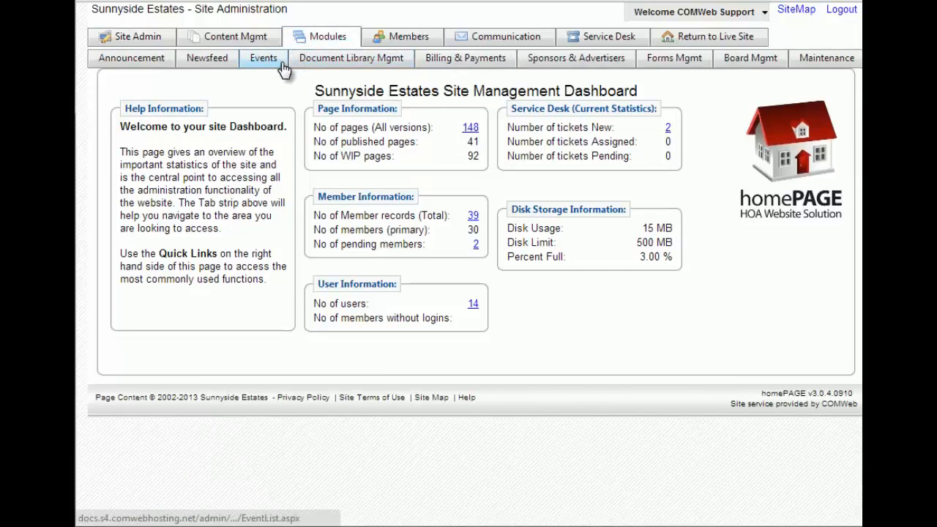
click(281, 64)
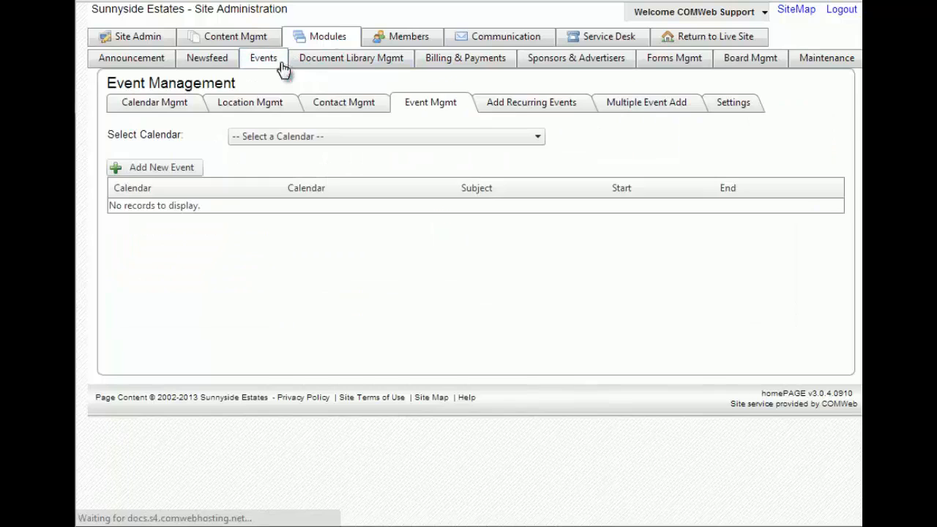
click(564, 109)
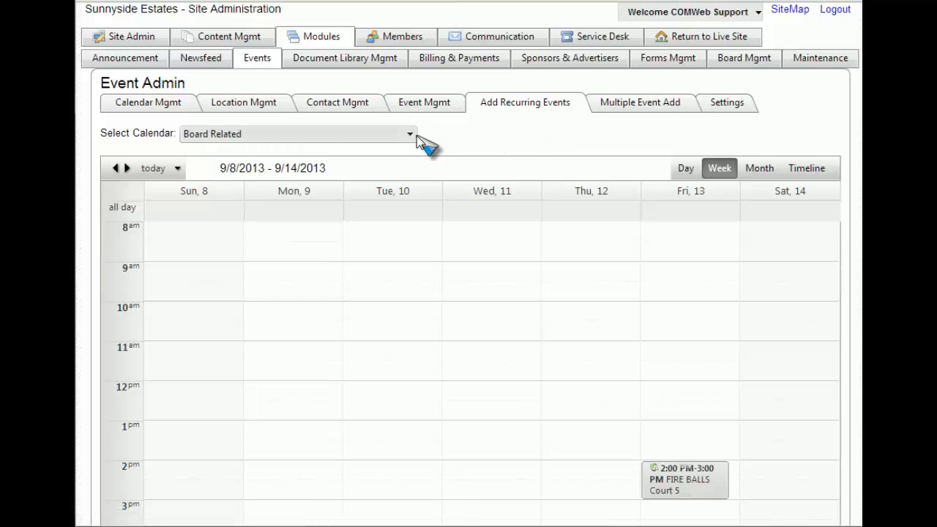
Step: Switch to the General calendar and start deleting the Friday Tennis Lessons event
click(410, 136)
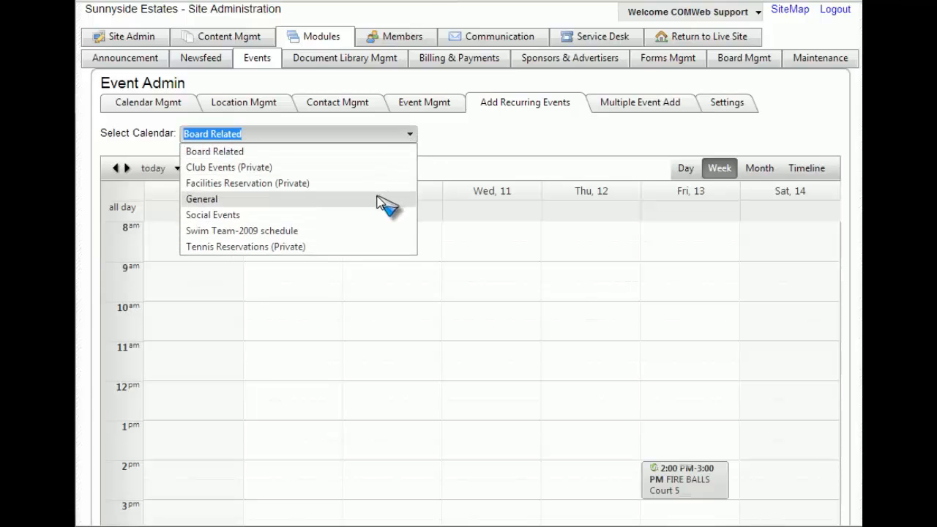
click(378, 199)
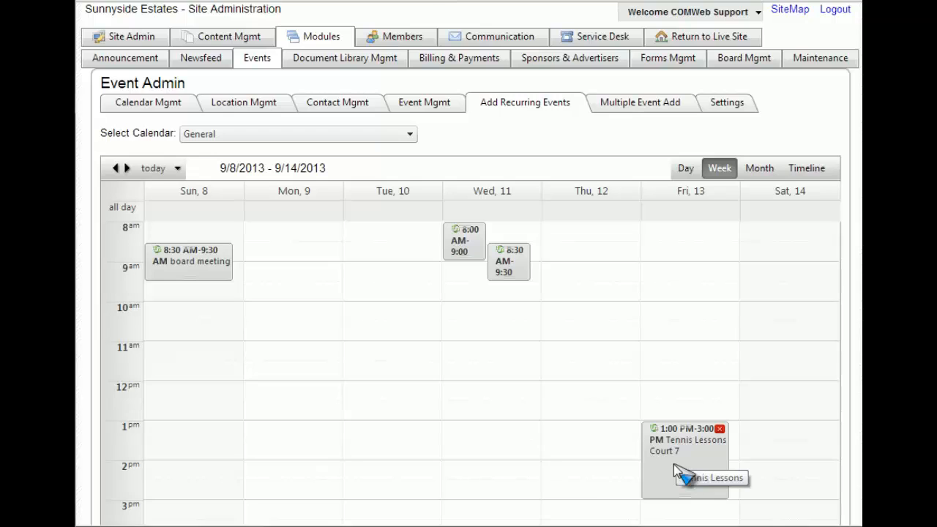
click(719, 430)
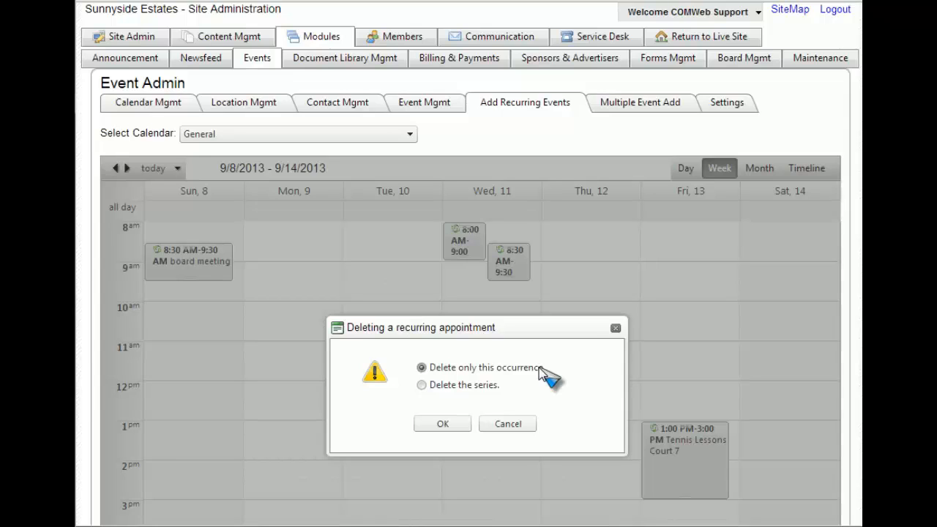
Step: Select deleting the series but cancel, keeping Tennis Lessons; then drag the Friday event
click(480, 389)
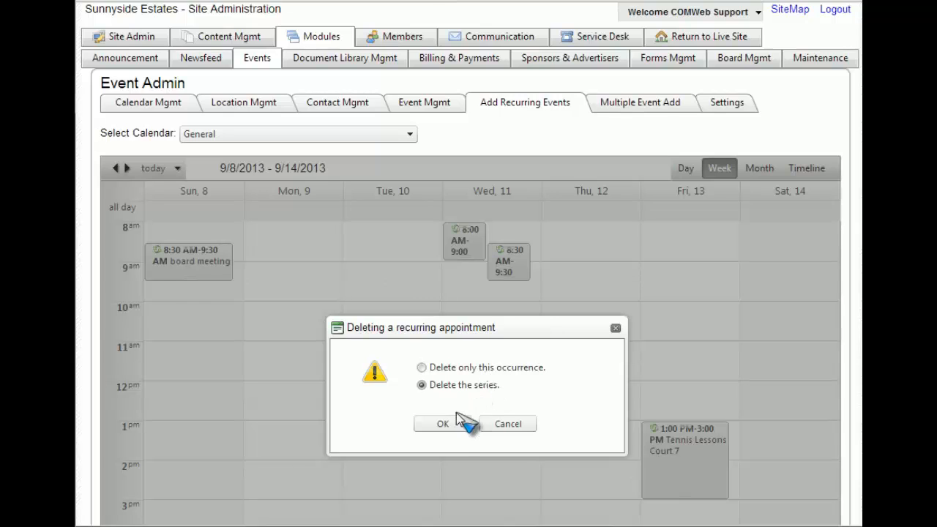
click(487, 434)
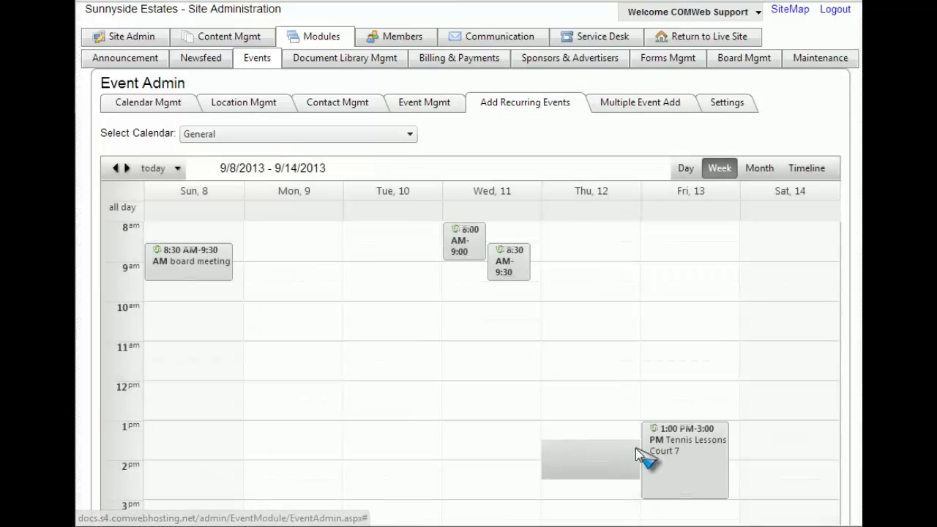
drag(669, 462, 628, 315)
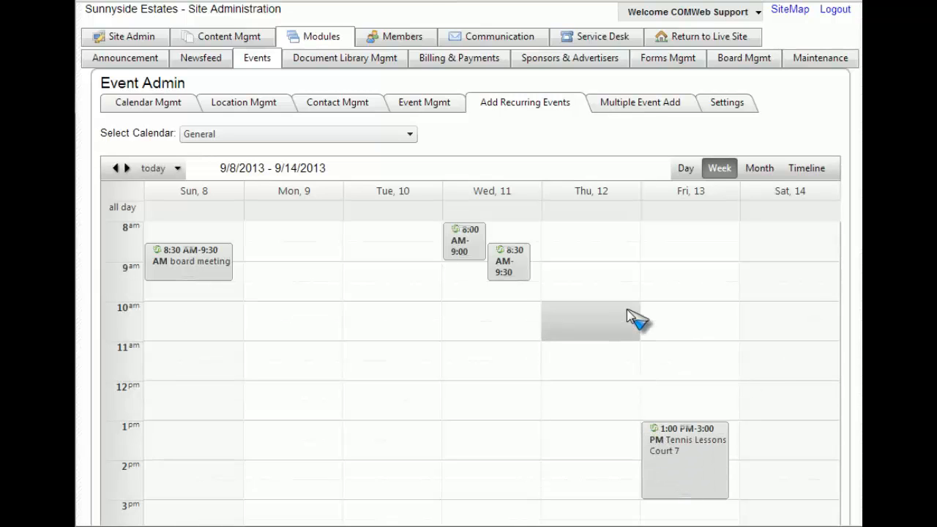